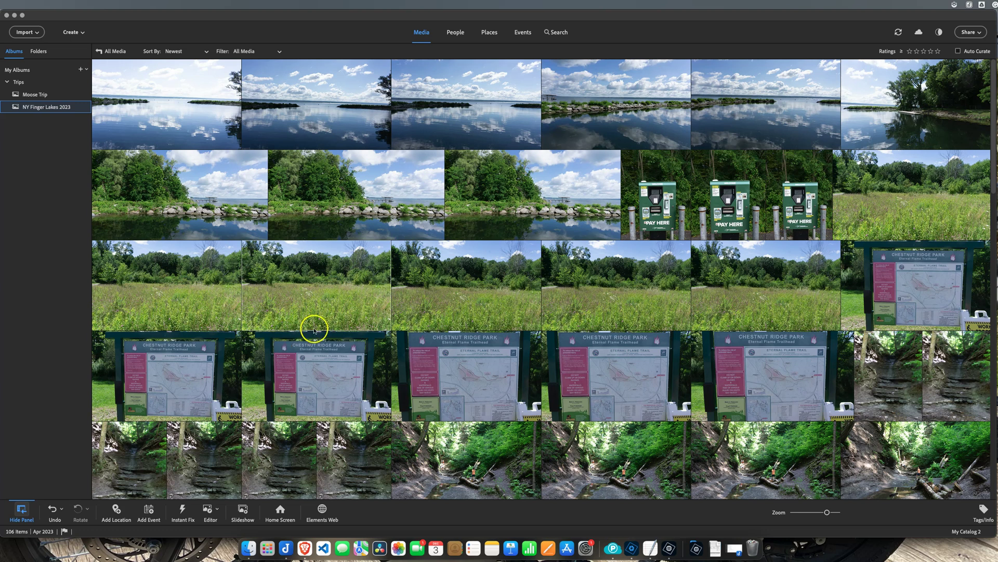
scroll(316, 331, down, 3)
scroll(316, 332, down, 5)
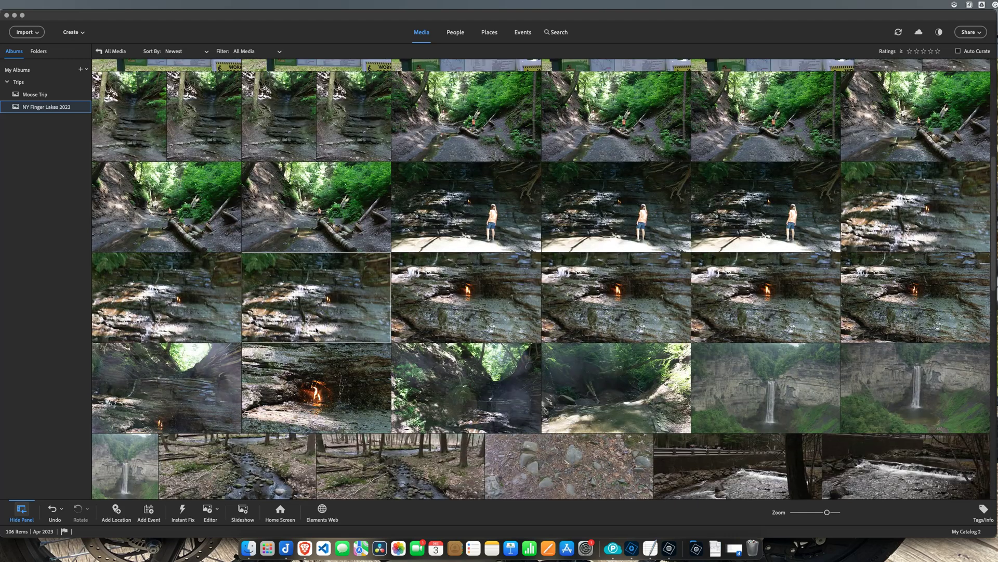
scroll(316, 332, up, 3)
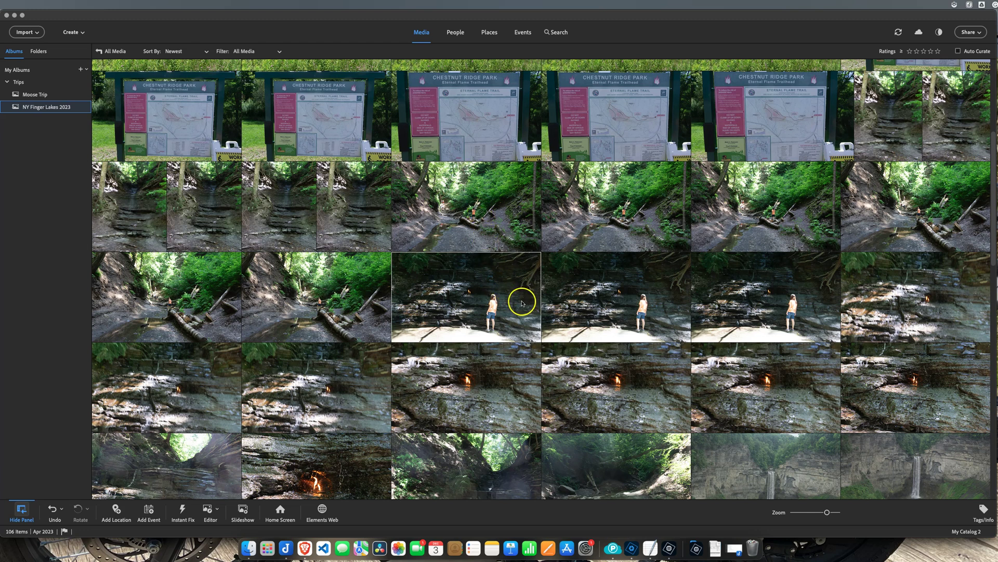
Tag the gorge photo of the person by the rock wall with Mary via Add a Person
click(586, 303)
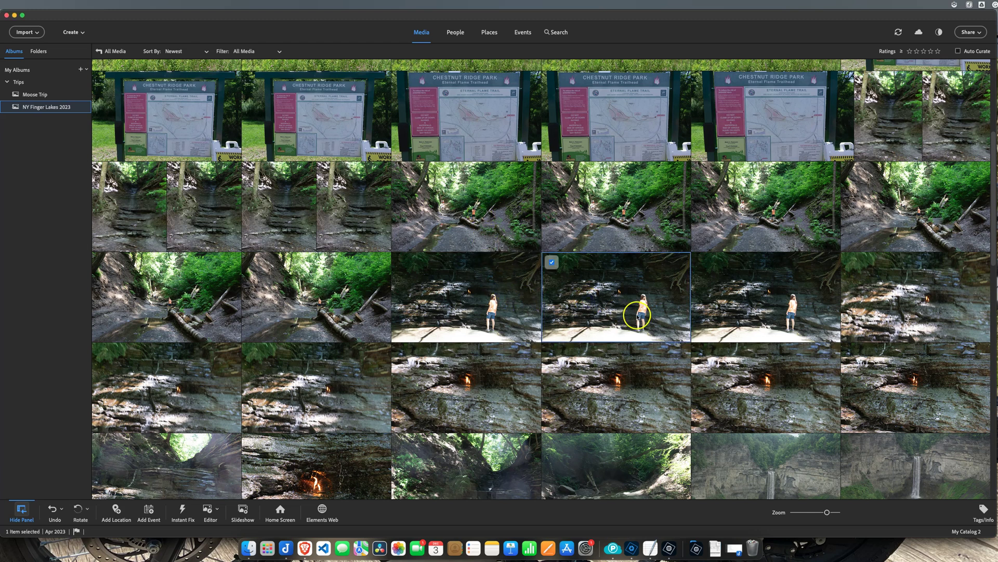
right_click(594, 283)
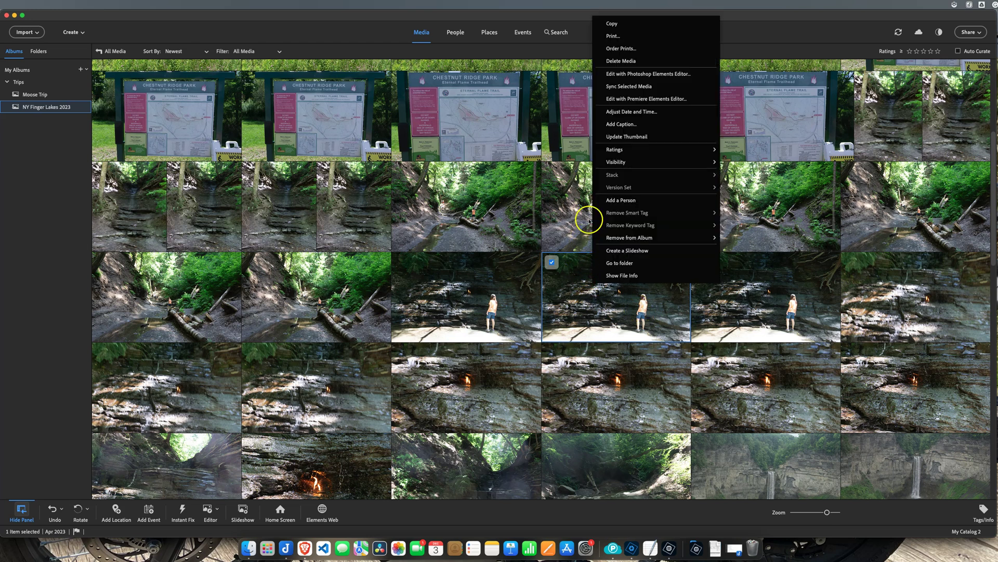
click(644, 201)
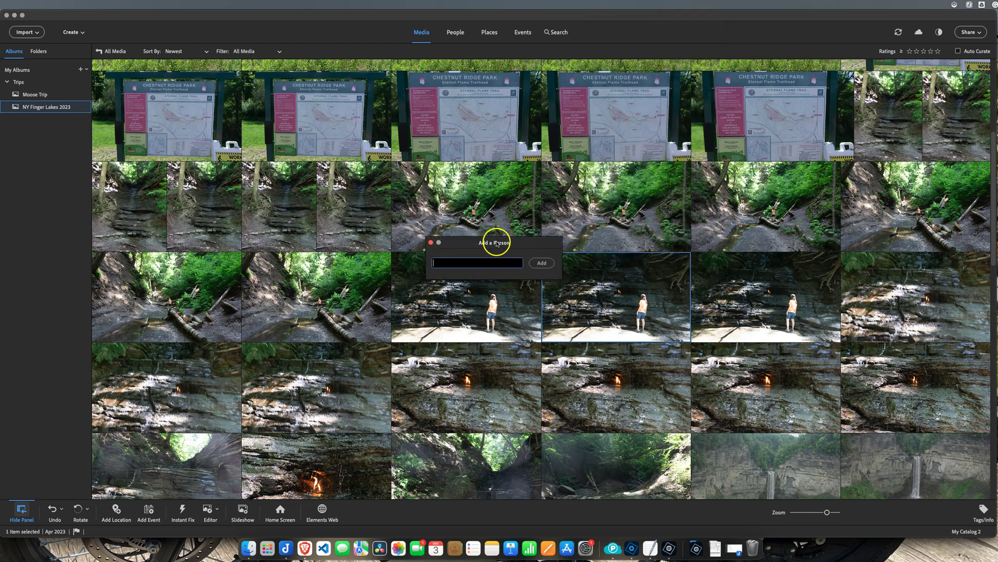
drag(499, 242, 556, 214)
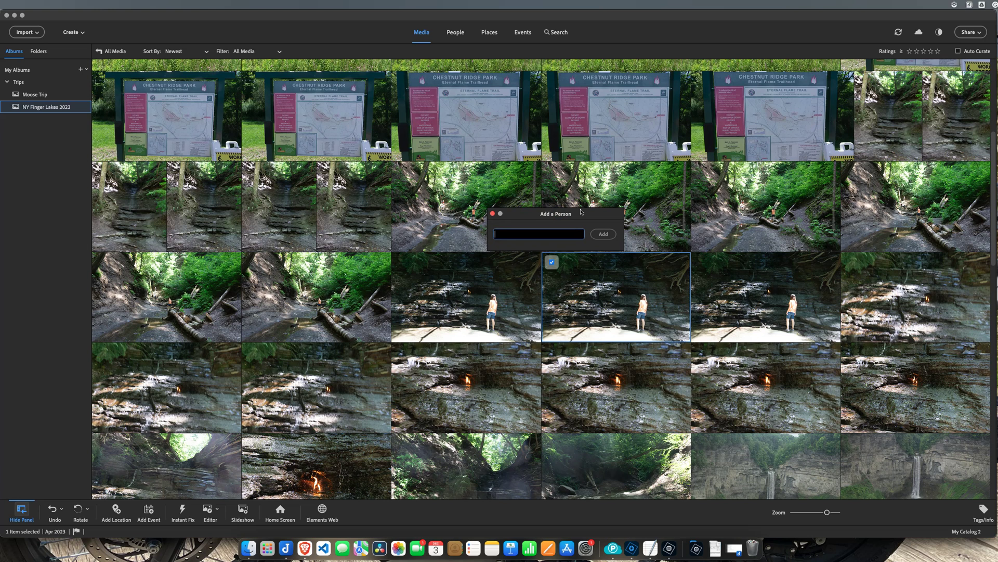
text(Ma)
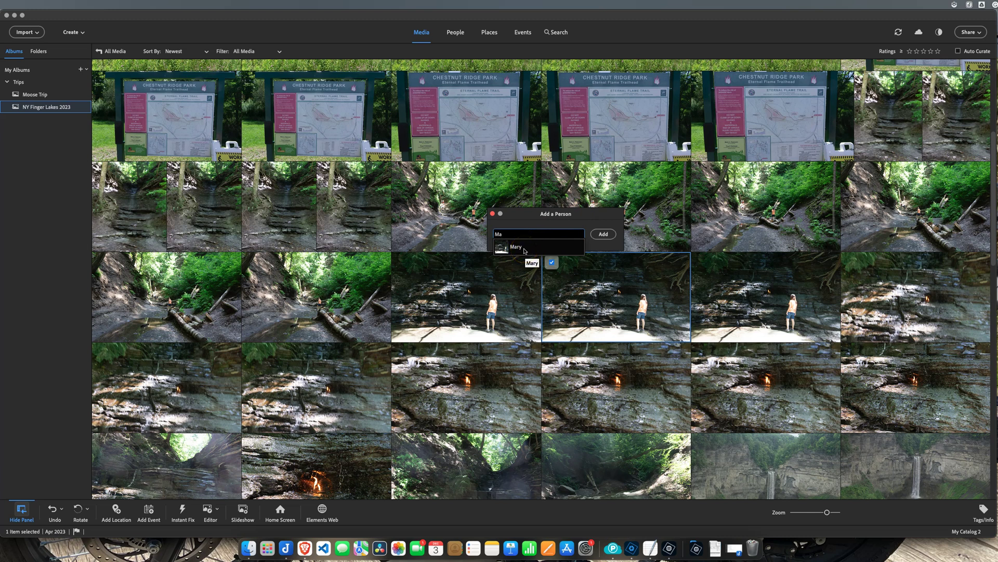
click(523, 250)
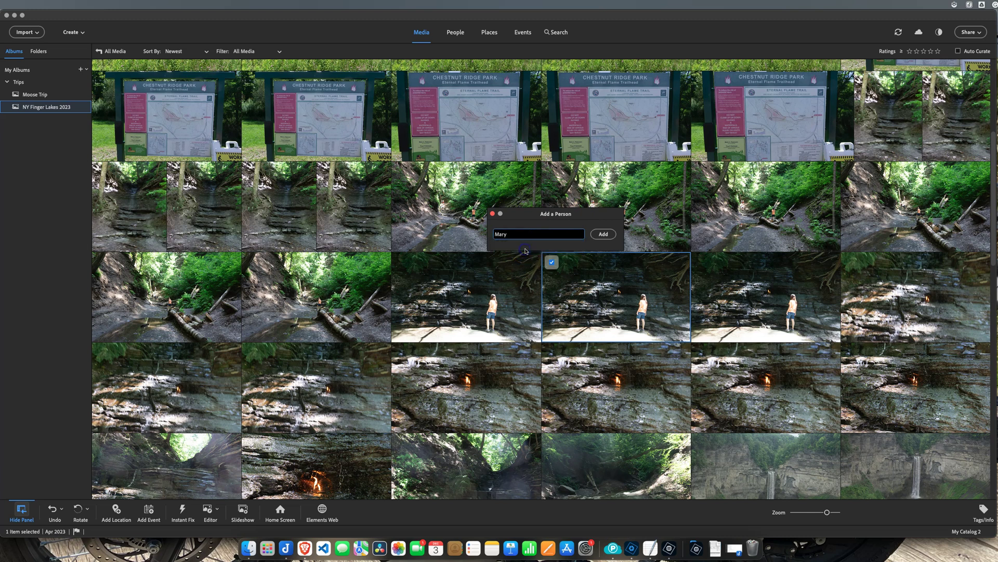
click(605, 236)
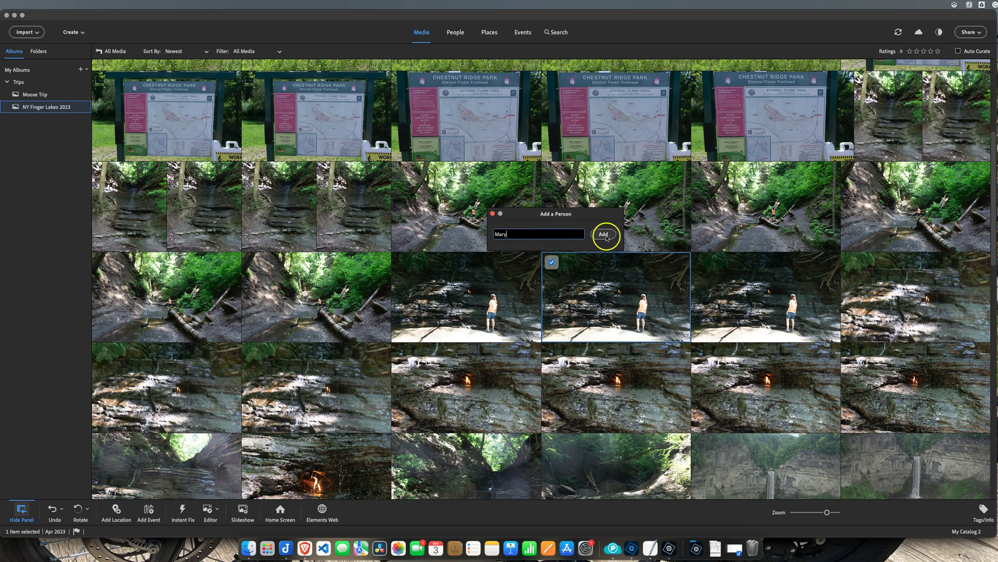
click(493, 214)
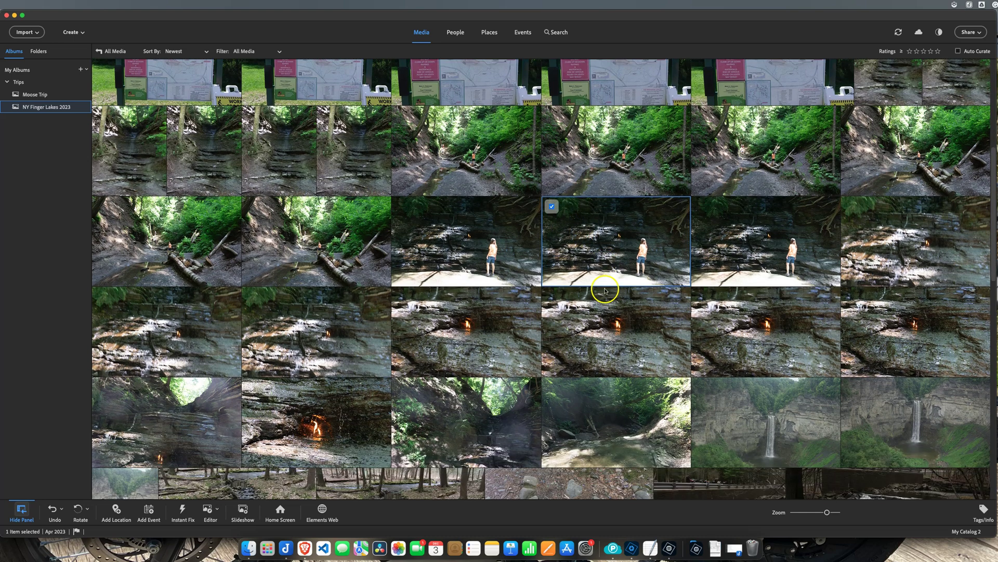
scroll(605, 291, down, 4)
scroll(604, 290, down, 4)
scroll(605, 290, down, 3)
scroll(604, 290, down, 4)
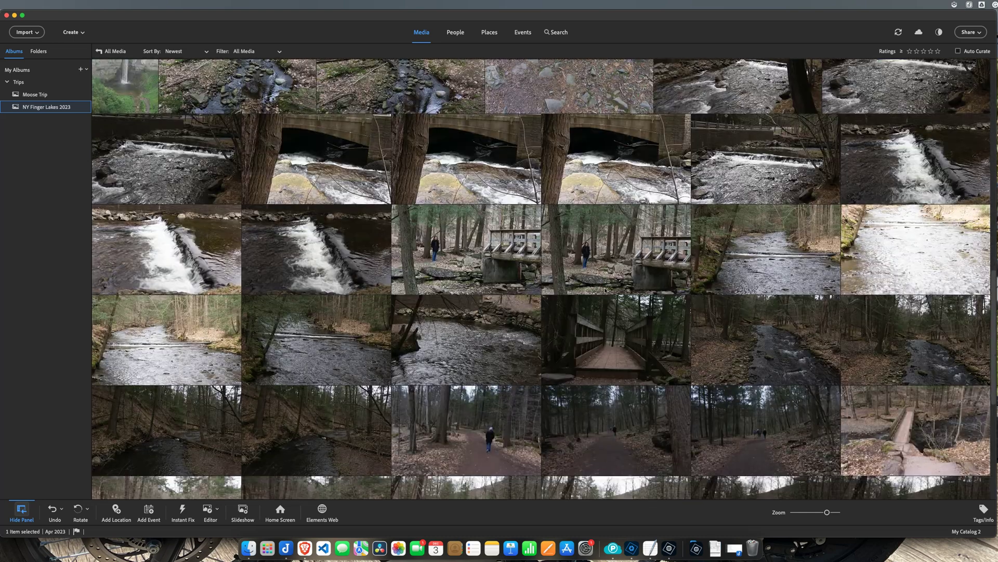
scroll(605, 290, down, 3)
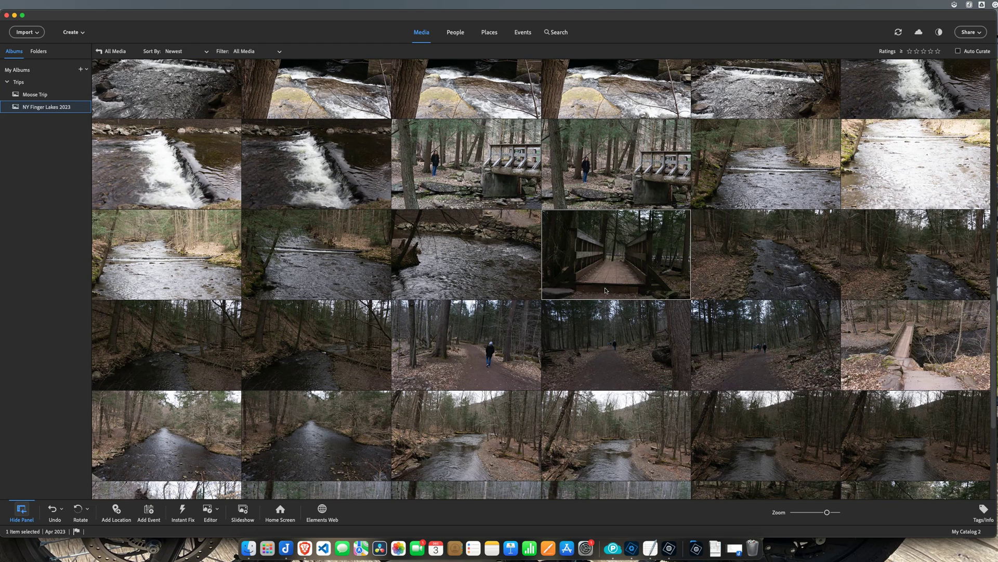
scroll(604, 291, down, 1)
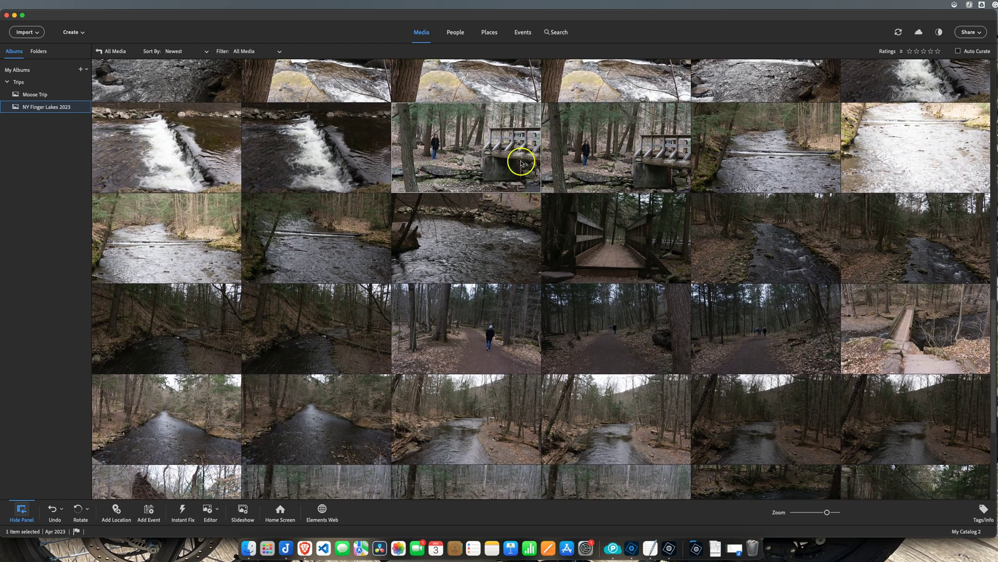
Multi-select the eleven bridge, trail, creek and rocks photos in the Media grid
click(468, 157)
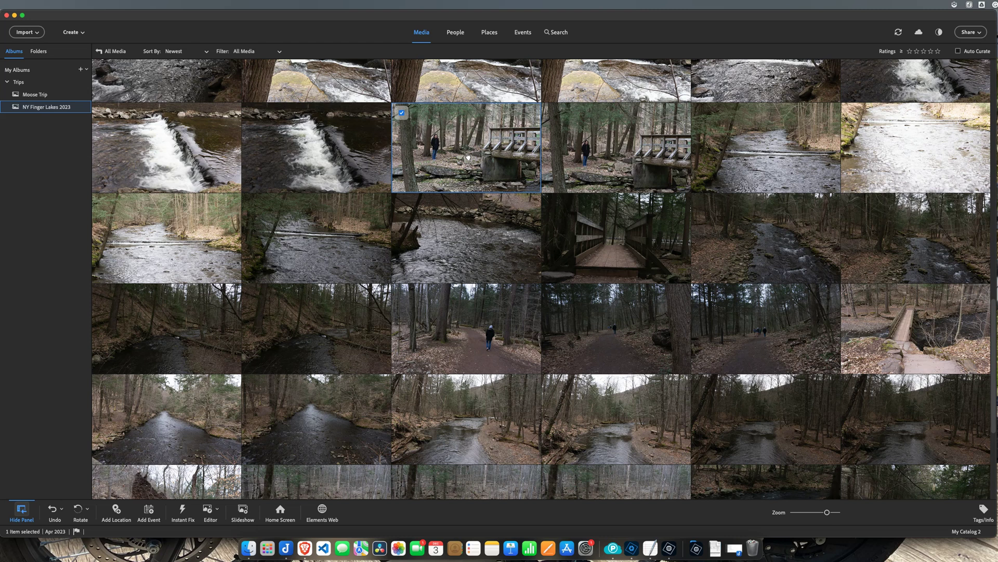
super+click(586, 157)
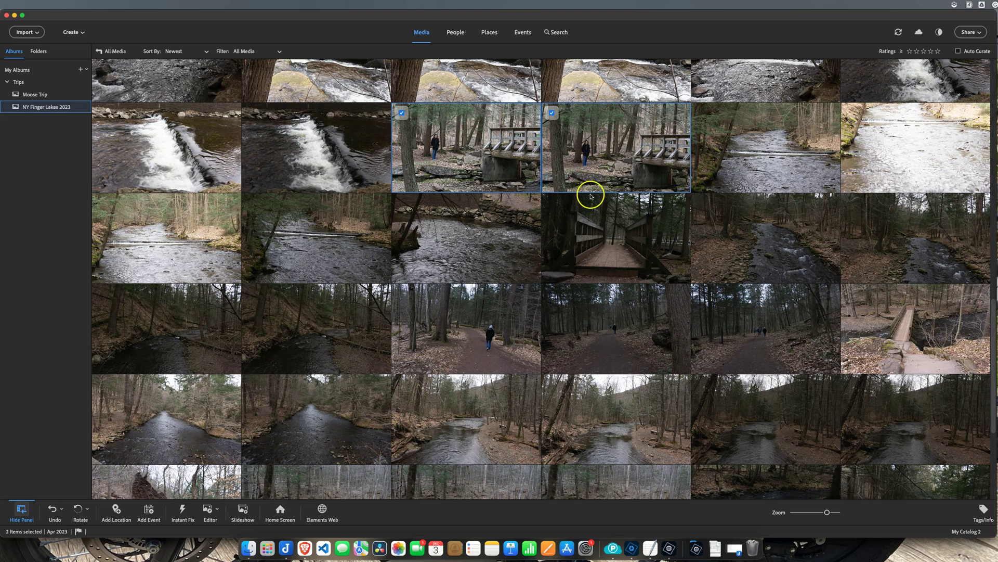
super+click(495, 318)
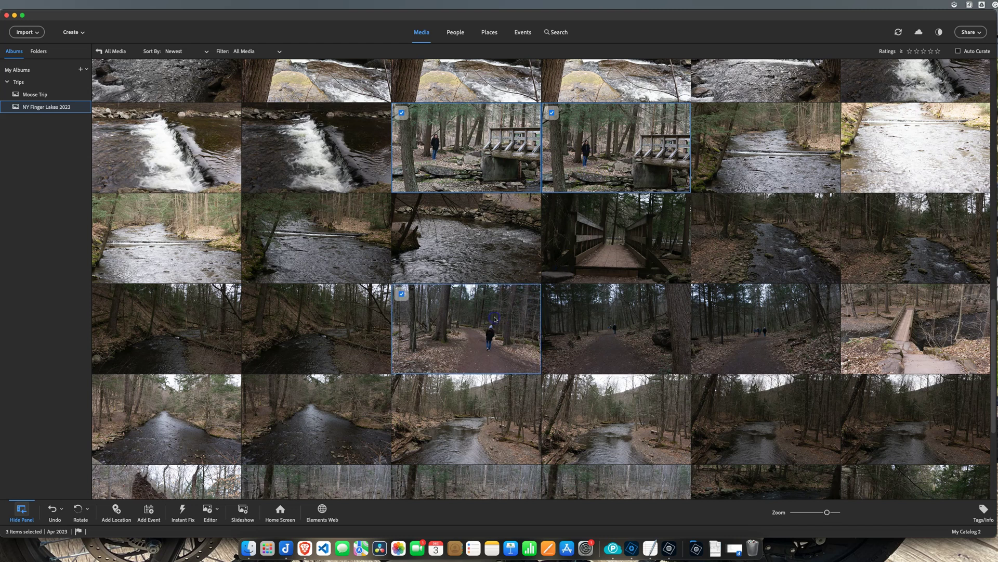
super+click(584, 323)
super+click(733, 325)
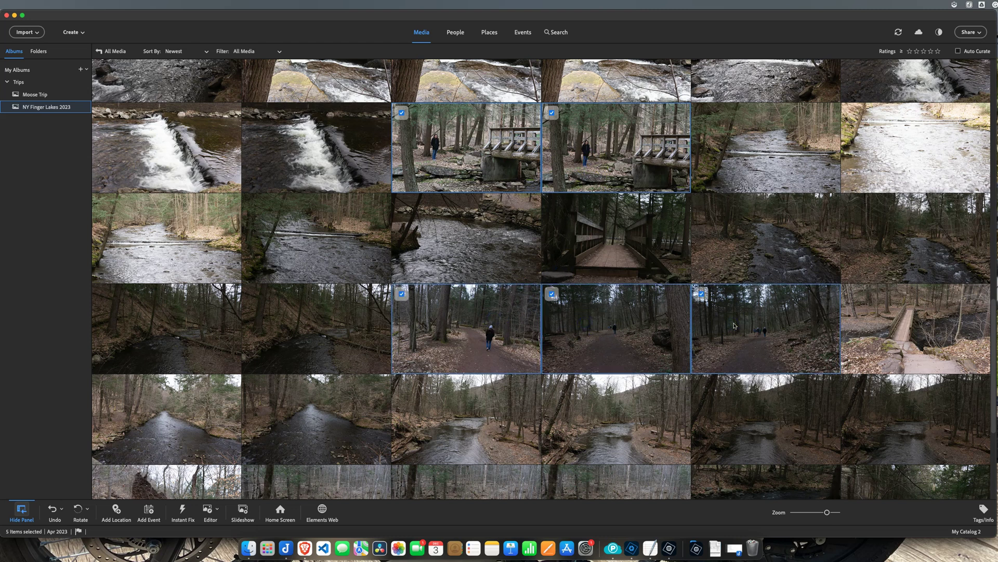
scroll(733, 325, down, 5)
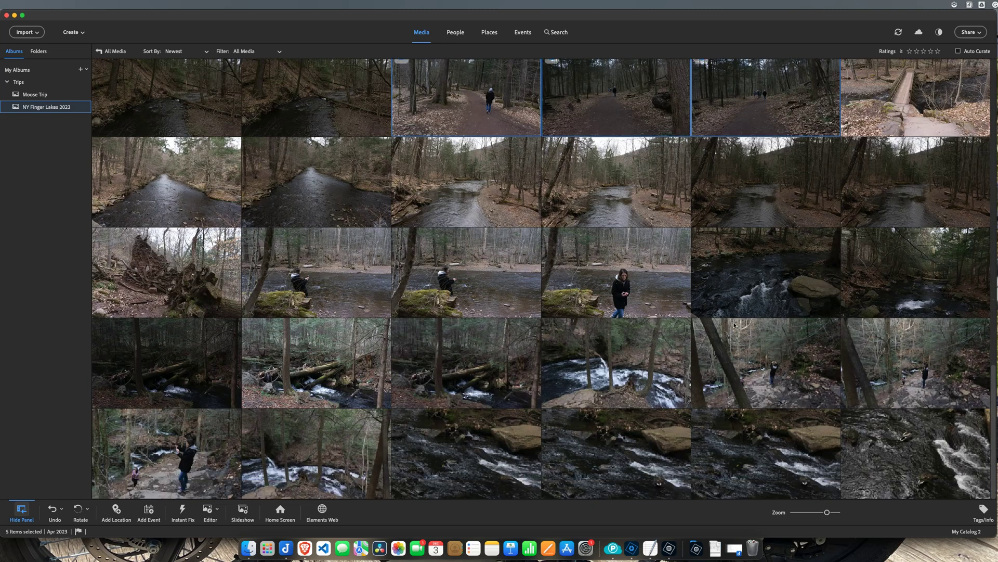
super+click(643, 306)
super+click(507, 295)
super+click(343, 286)
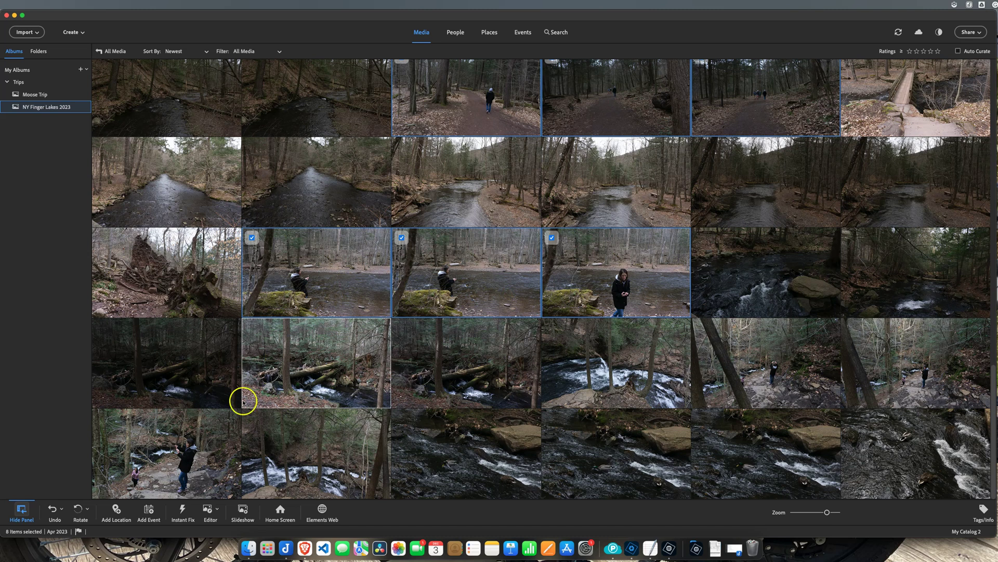
super+click(184, 453)
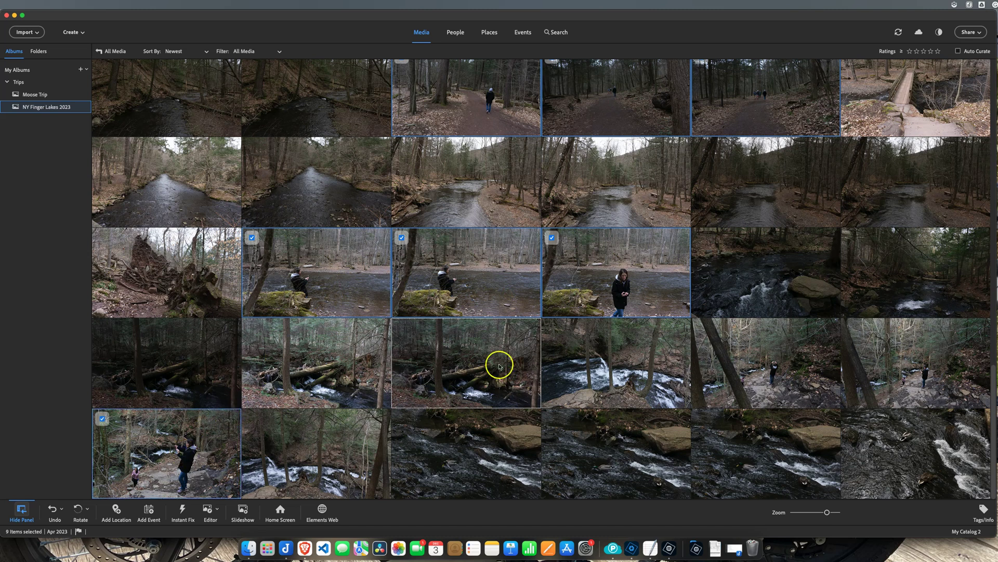
super+click(747, 368)
super+click(904, 369)
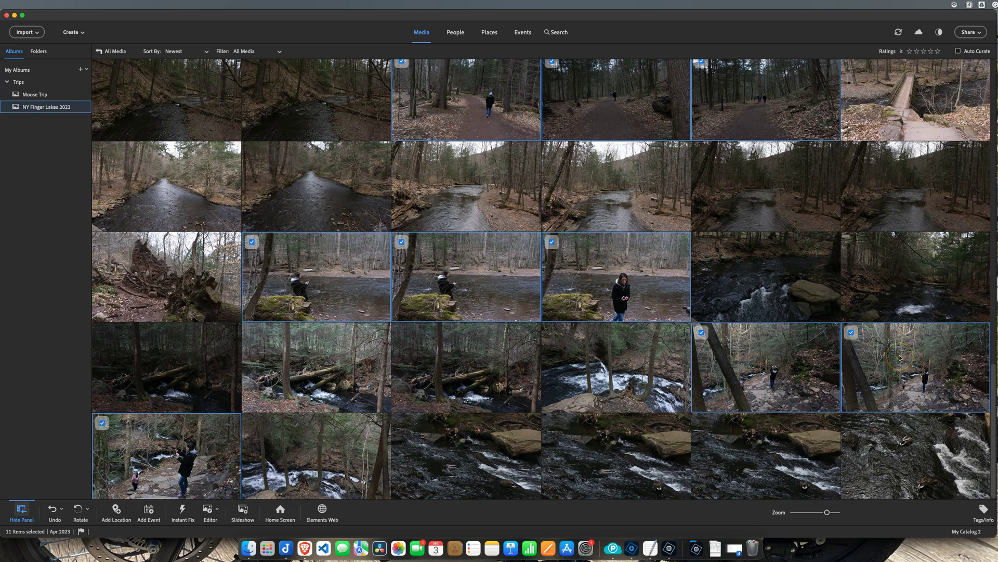
Add the person Mary to the eleven selected trail and creek photos
right_click(899, 356)
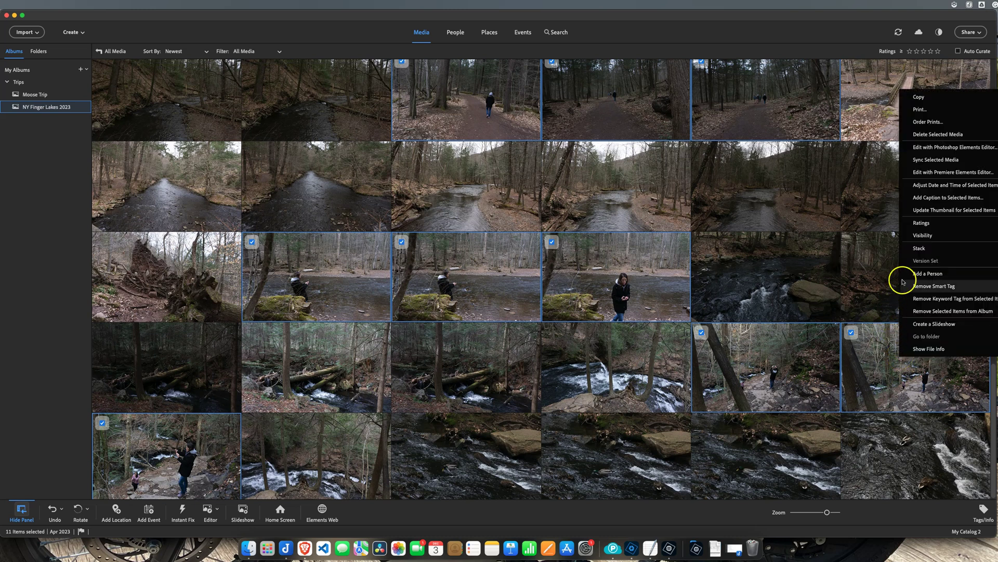
click(928, 273)
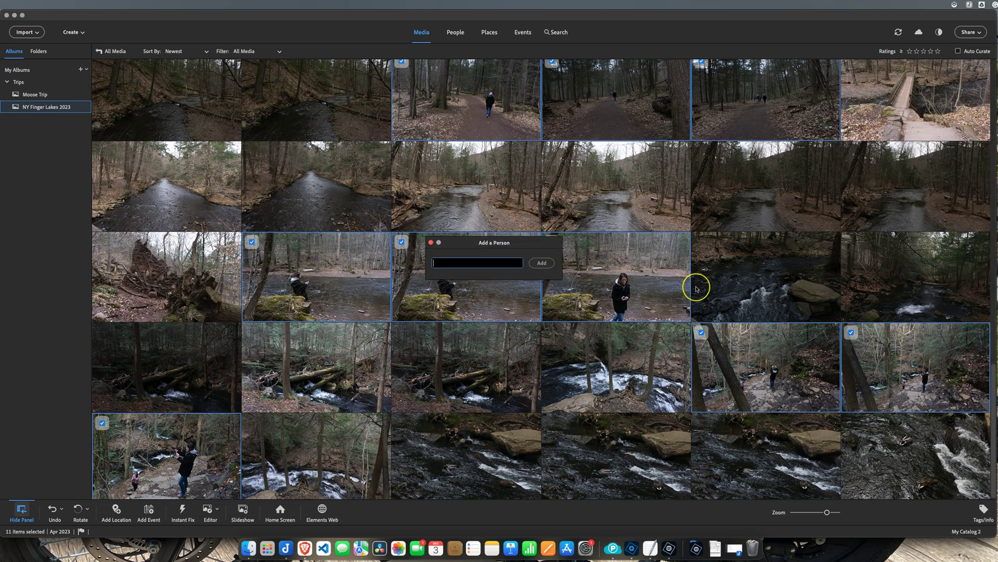
text(M)
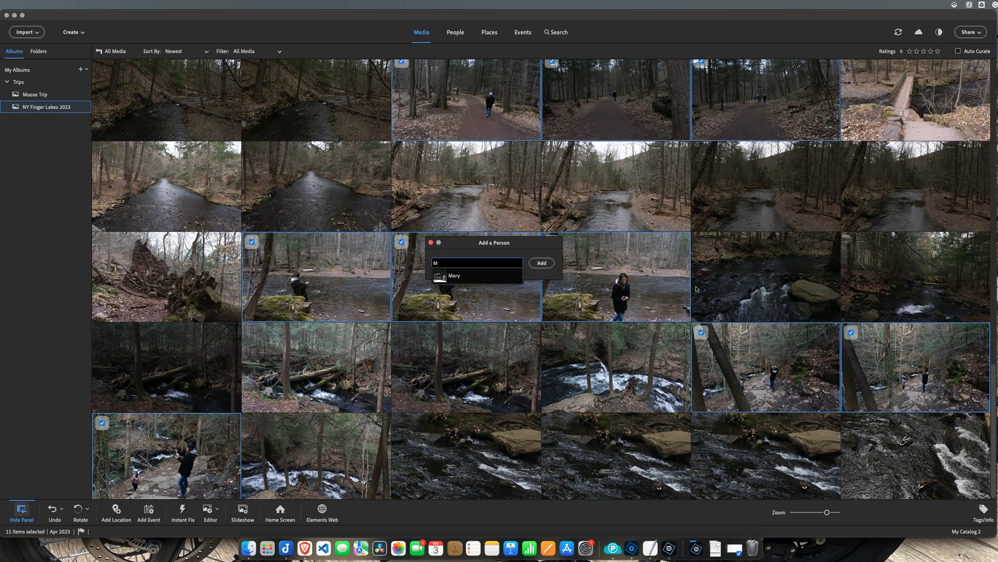
click(477, 276)
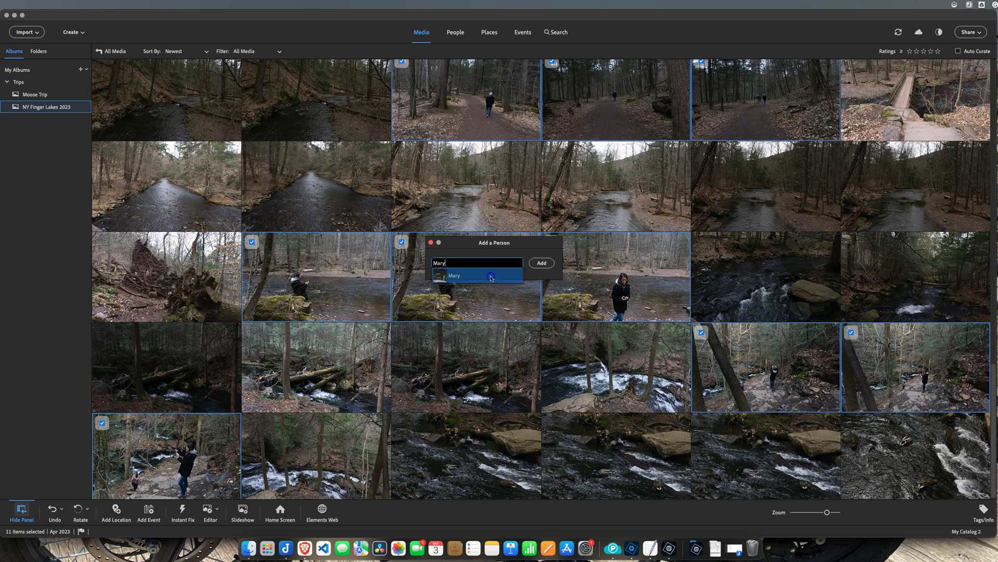
click(539, 265)
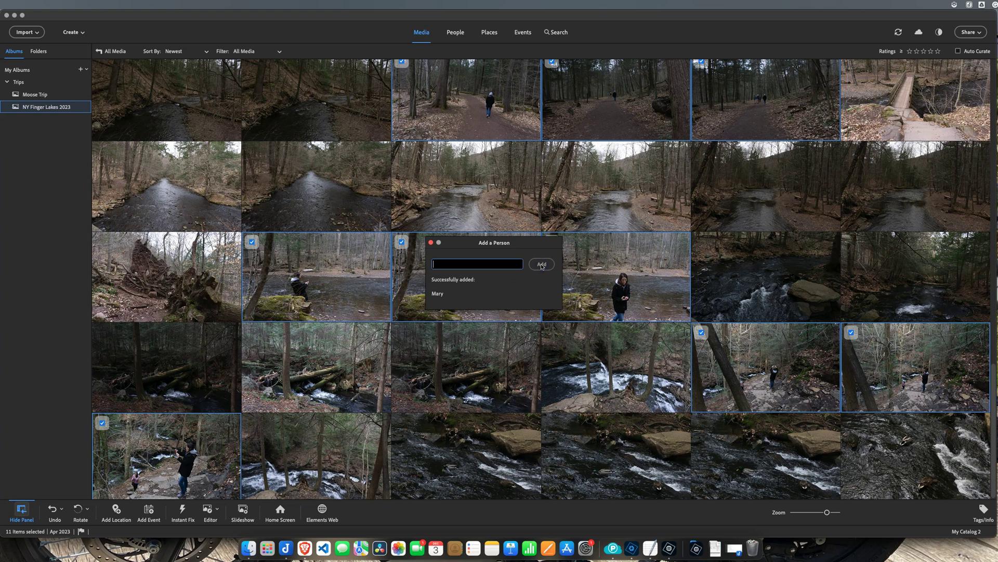
click(430, 243)
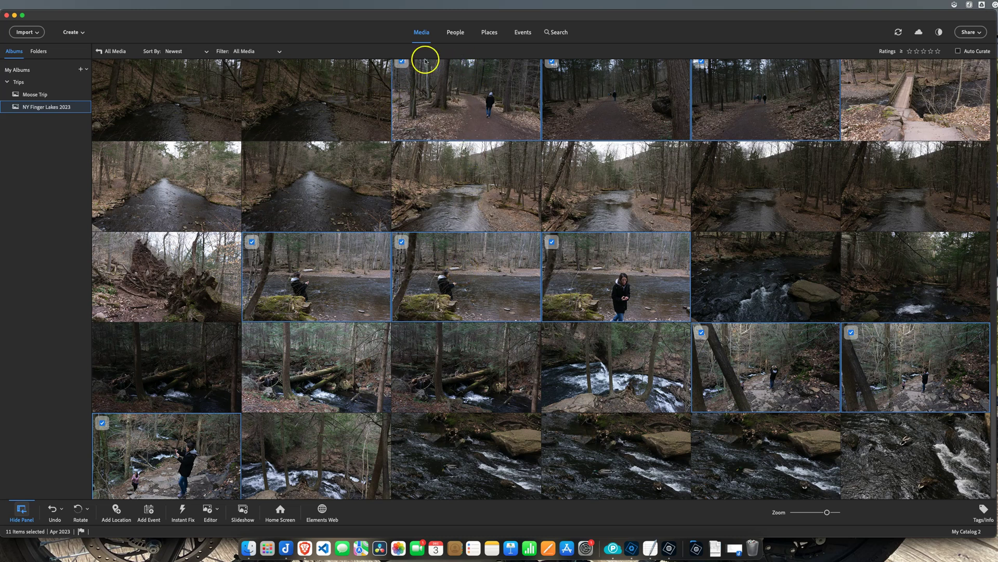
Open Mary's thirteen tagged photos from the People view in her full media grid
click(455, 32)
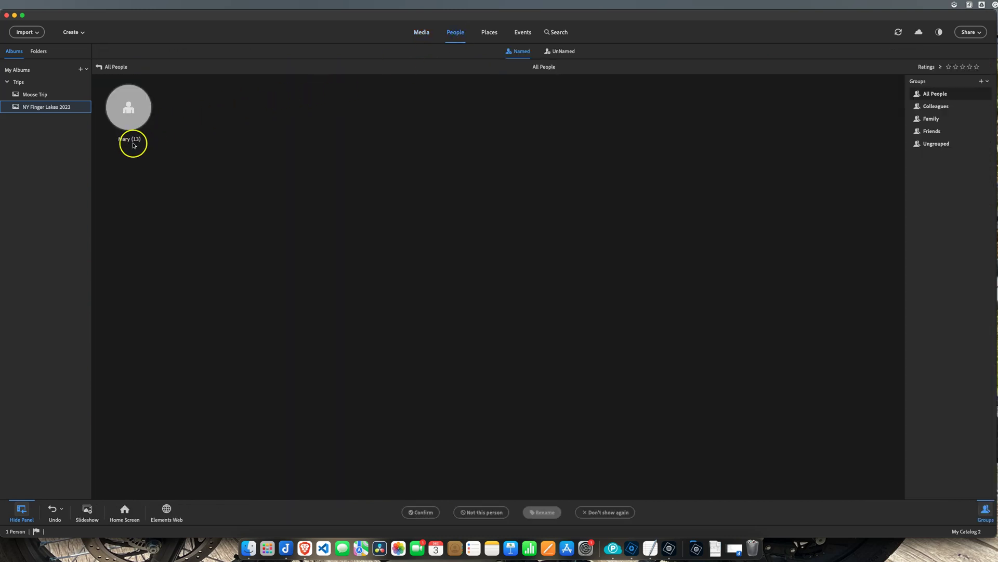
click(128, 108)
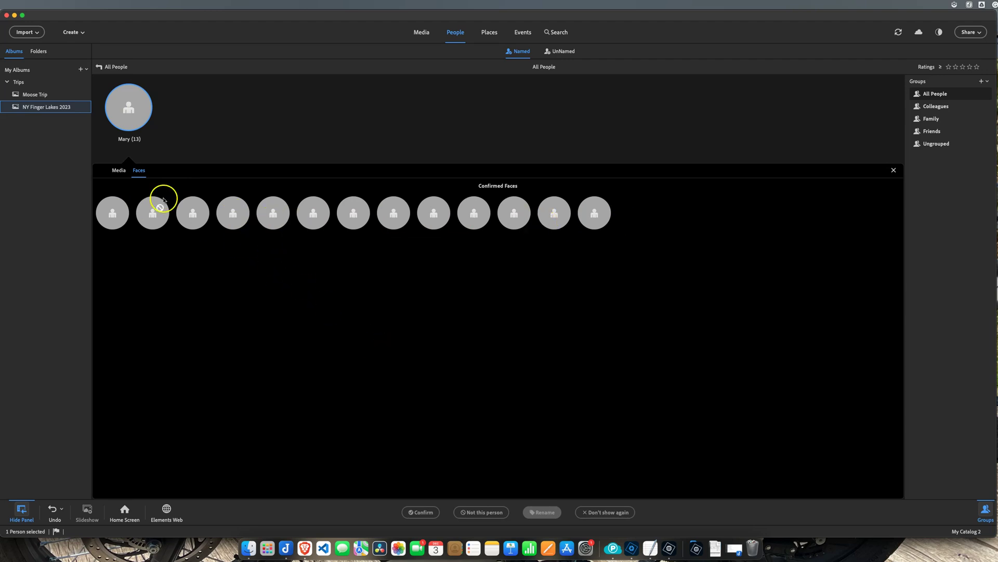
click(120, 172)
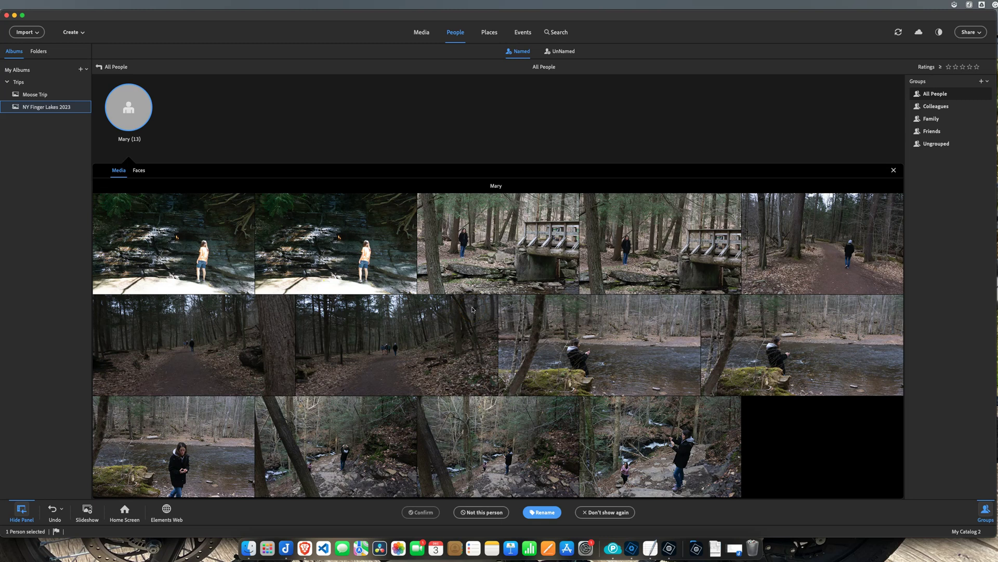
double_click(746, 337)
click(653, 237)
right_click(691, 193)
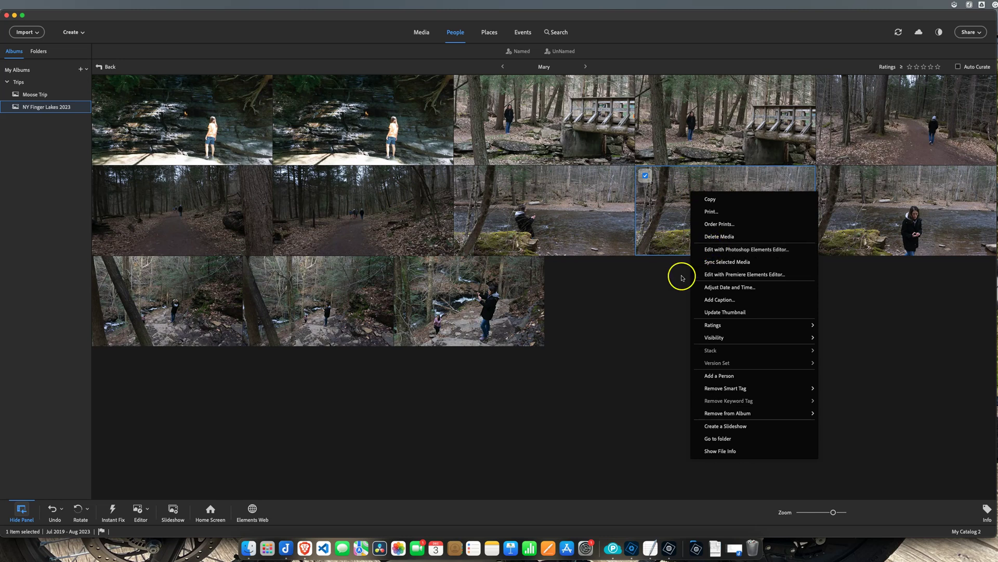
click(629, 317)
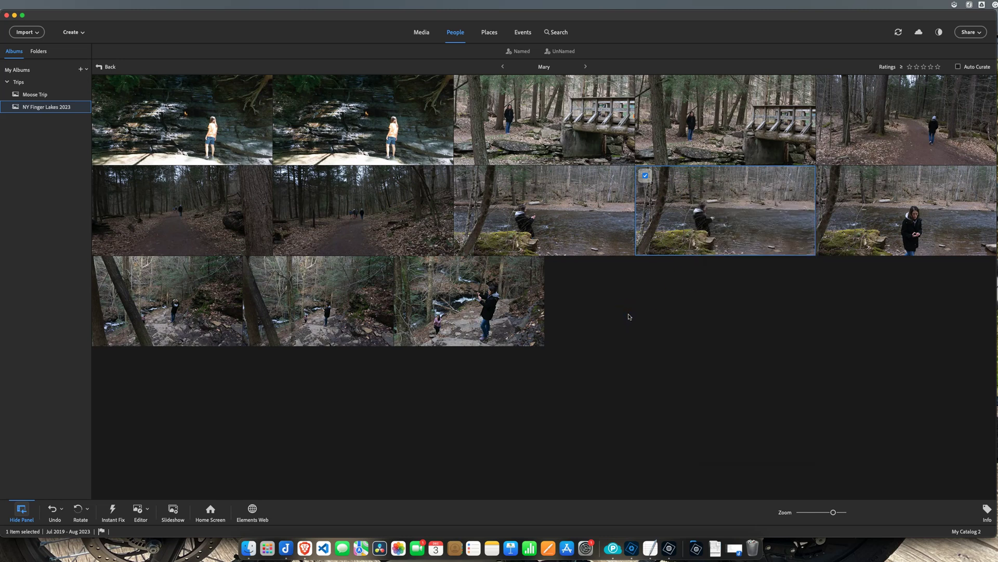